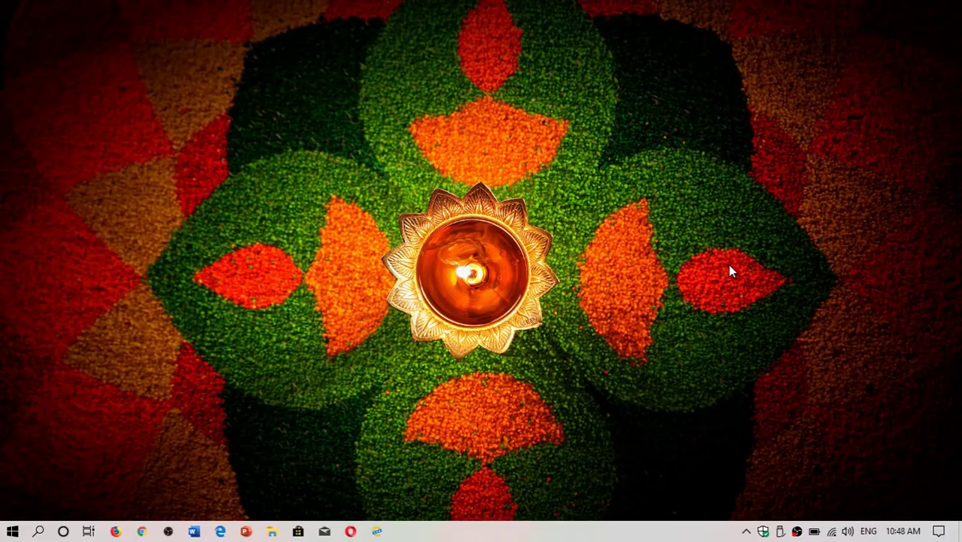
Step: Launch Settings with Win+I and go to Privacy > Account info, reviewing the app list
{"action": "left_click", "coordinate": [940, 532]}
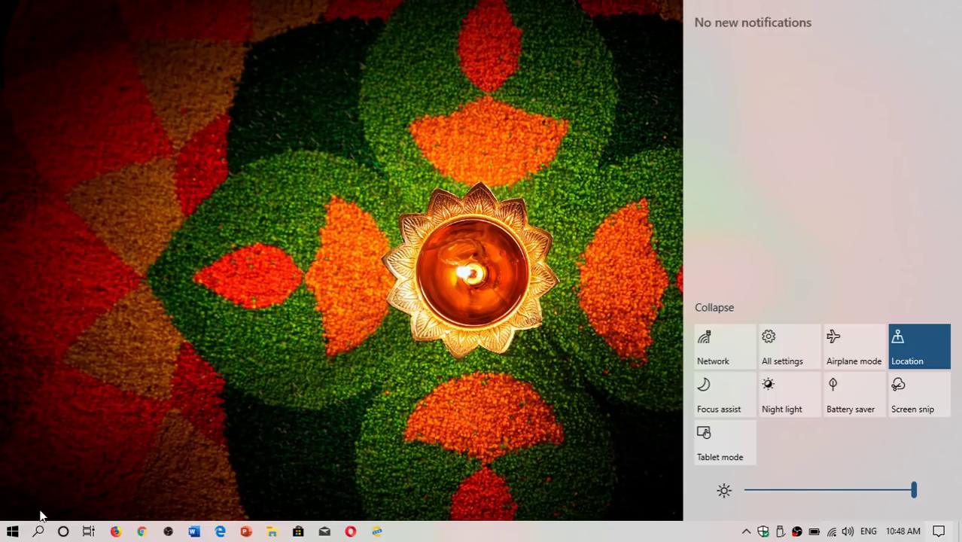
{"action": "left_click", "coordinate": [12, 529]}
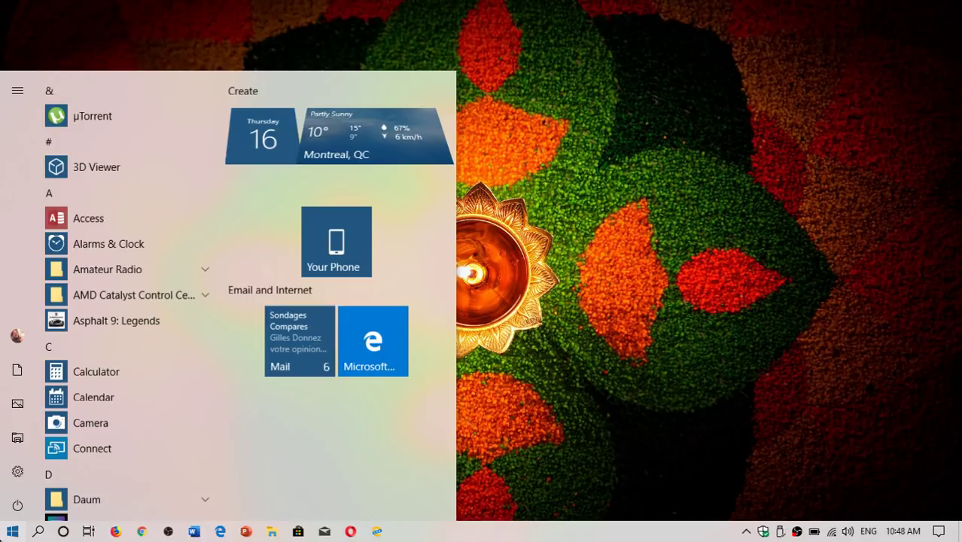
{"action": "key", "text": "super+i"}
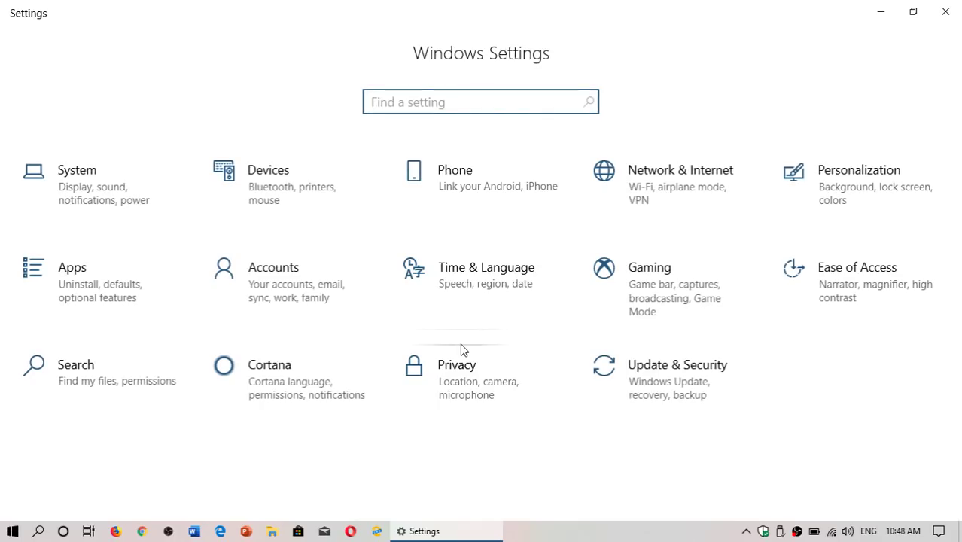
{"action": "left_click", "coordinate": [463, 350]}
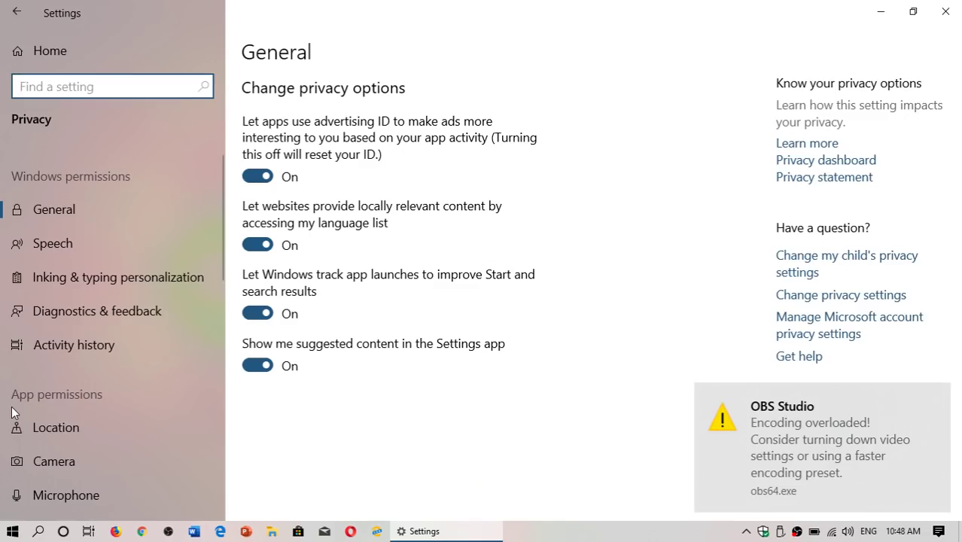
{"action": "scroll", "coordinate": [11, 405], "scroll_direction": "down", "scroll_amount": 5}
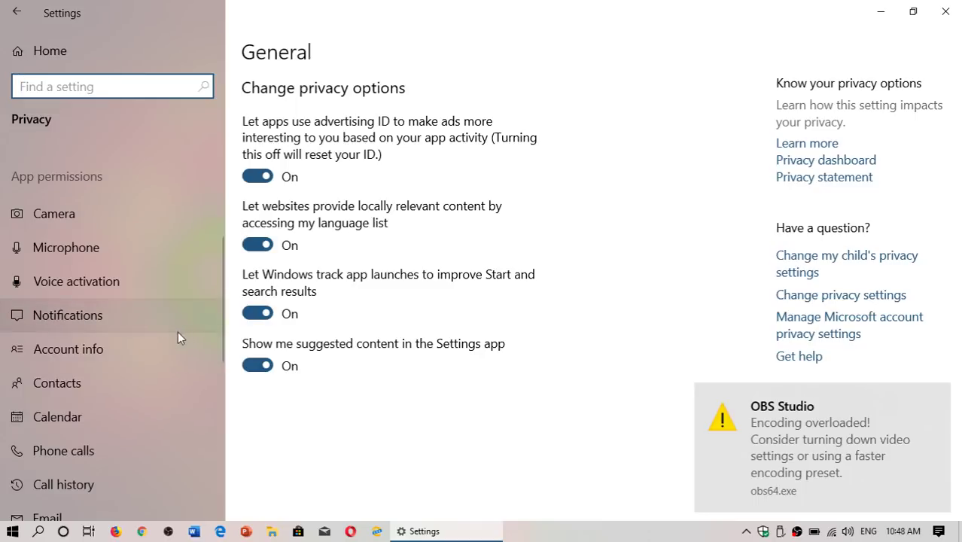
{"action": "left_click", "coordinate": [105, 351]}
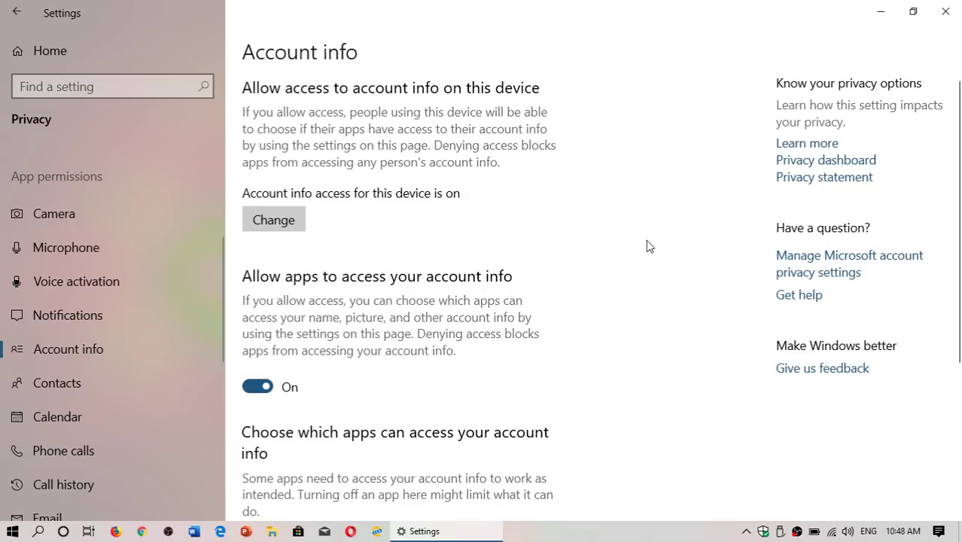
{"action": "scroll", "coordinate": [649, 247], "scroll_direction": "down", "scroll_amount": 3}
{"action": "scroll", "coordinate": [648, 247], "scroll_direction": "down", "scroll_amount": 2}
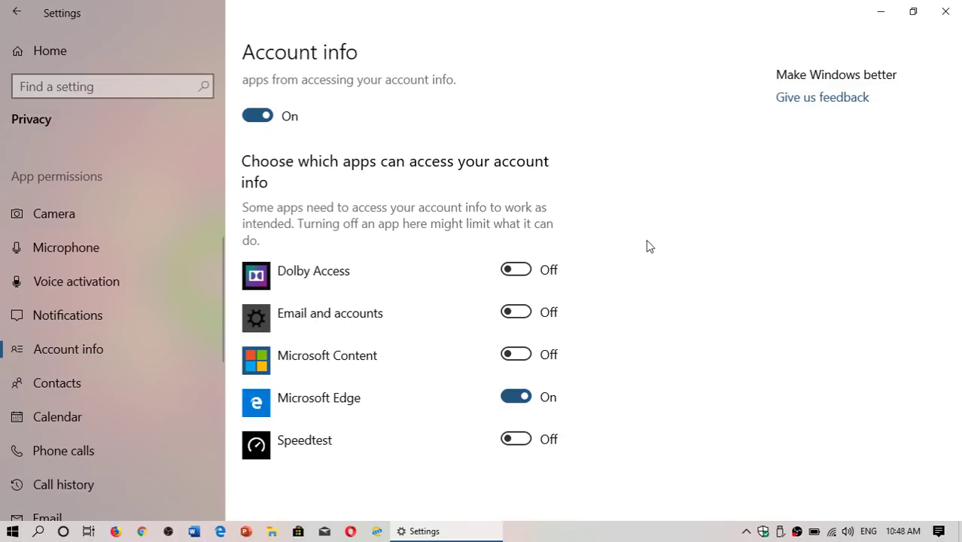
{"action": "scroll", "coordinate": [649, 247], "scroll_direction": "up", "scroll_amount": 2}
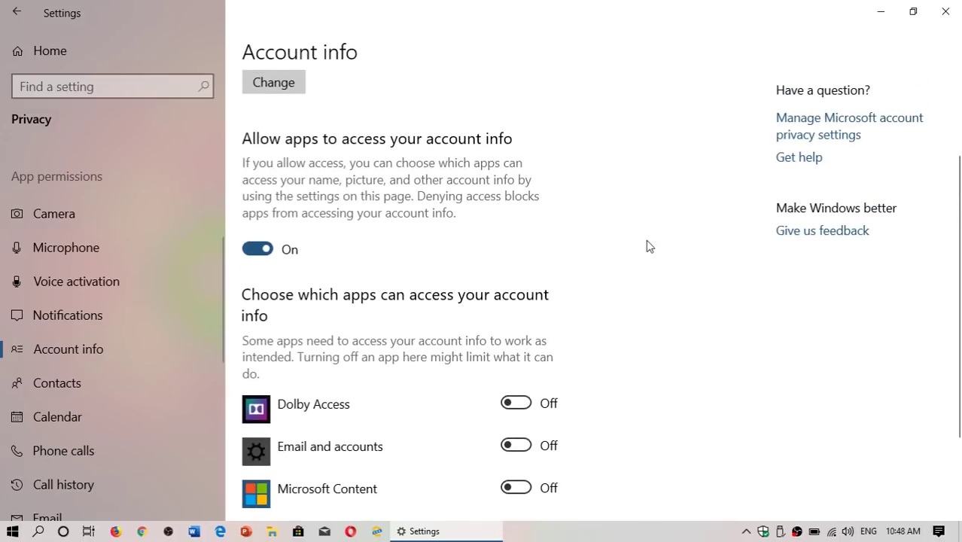
Step: Switch 'Allow apps to access your account info' off, blocking every listed app
{"action": "left_click", "coordinate": [256, 250]}
{"action": "scroll", "coordinate": [570, 293], "scroll_direction": "down", "scroll_amount": 2}
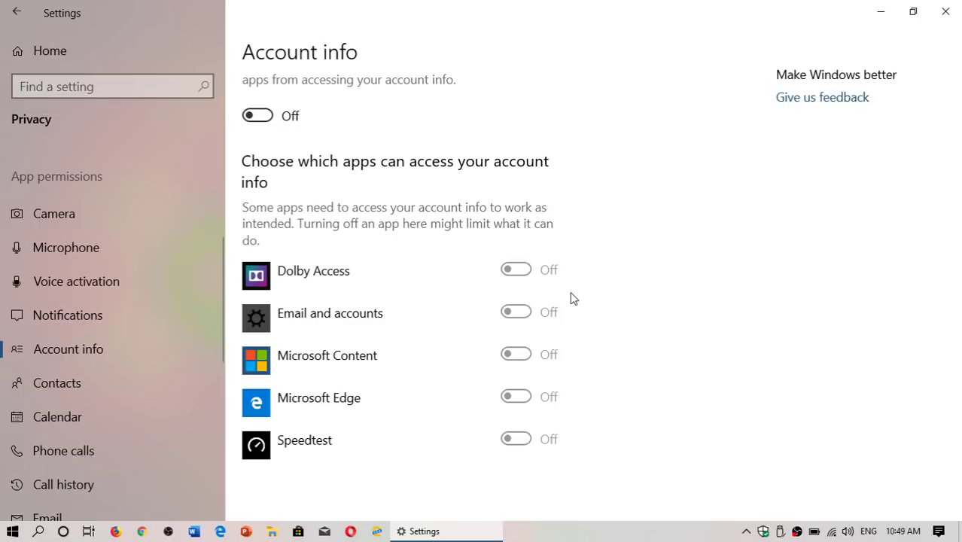
Step: Turn account info access back on, leaving Microsoft Content and Speedtest off after trying their toggles
{"action": "left_click", "coordinate": [260, 116]}
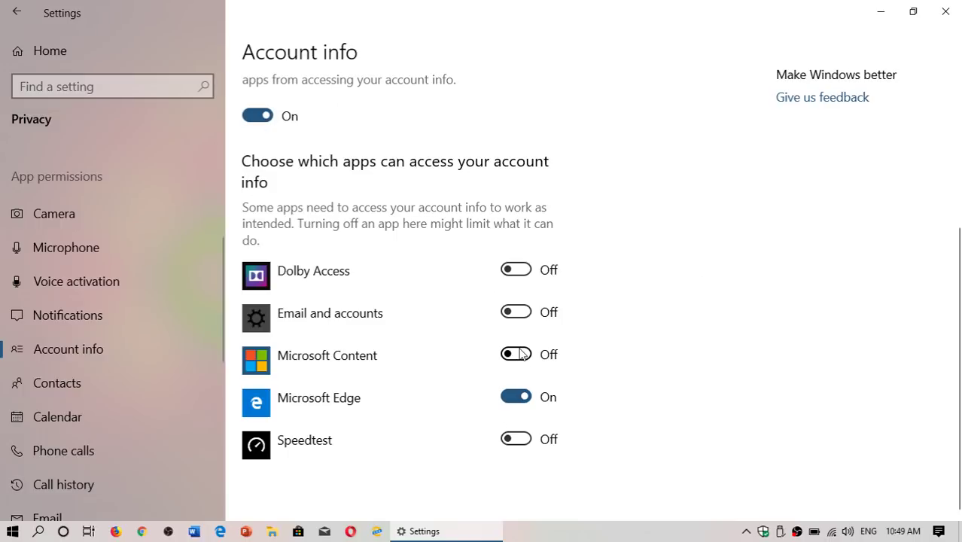
{"action": "left_click", "coordinate": [521, 355]}
{"action": "left_click", "coordinate": [520, 356]}
{"action": "left_click", "coordinate": [509, 441]}
{"action": "left_click", "coordinate": [510, 441]}
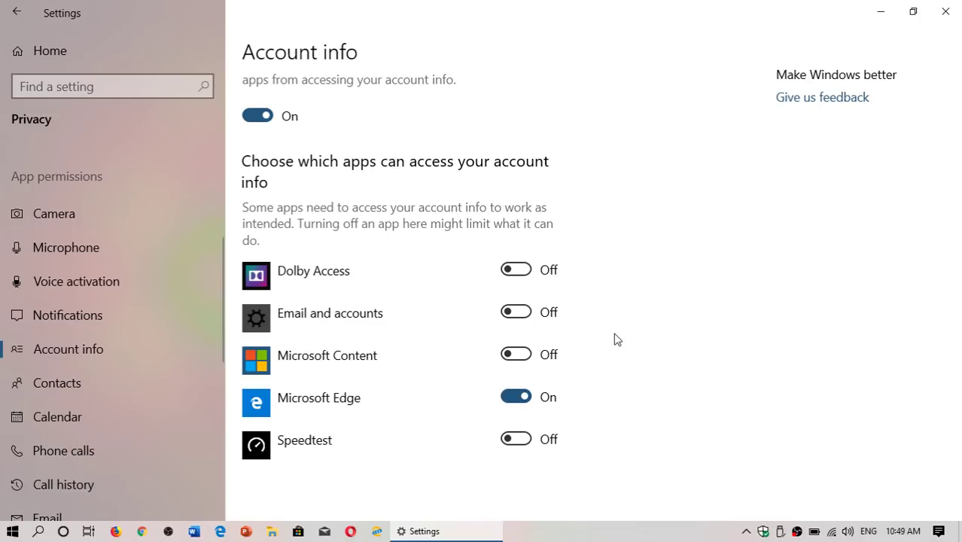
{"action": "scroll", "coordinate": [615, 339], "scroll_direction": "up", "scroll_amount": 3}
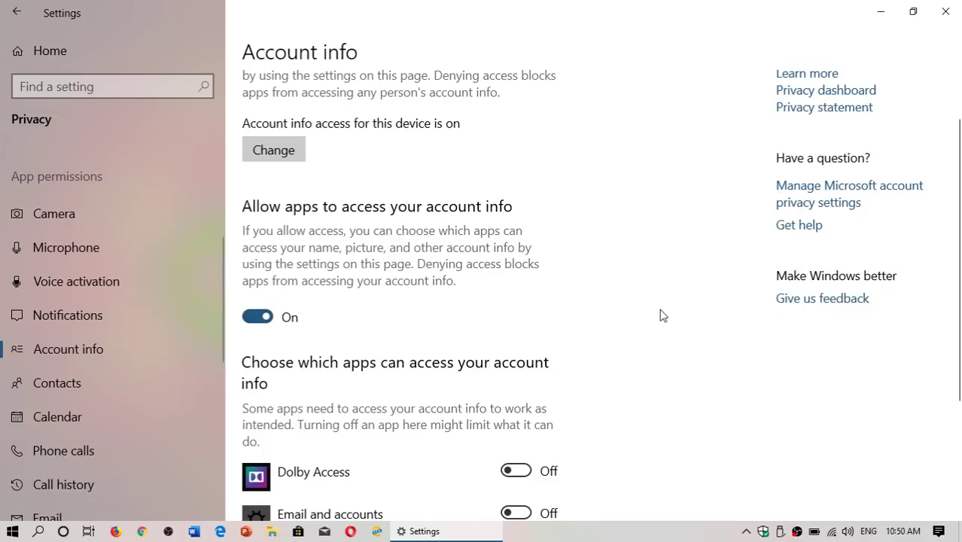
{"action": "scroll", "coordinate": [661, 314], "scroll_direction": "up", "scroll_amount": 1}
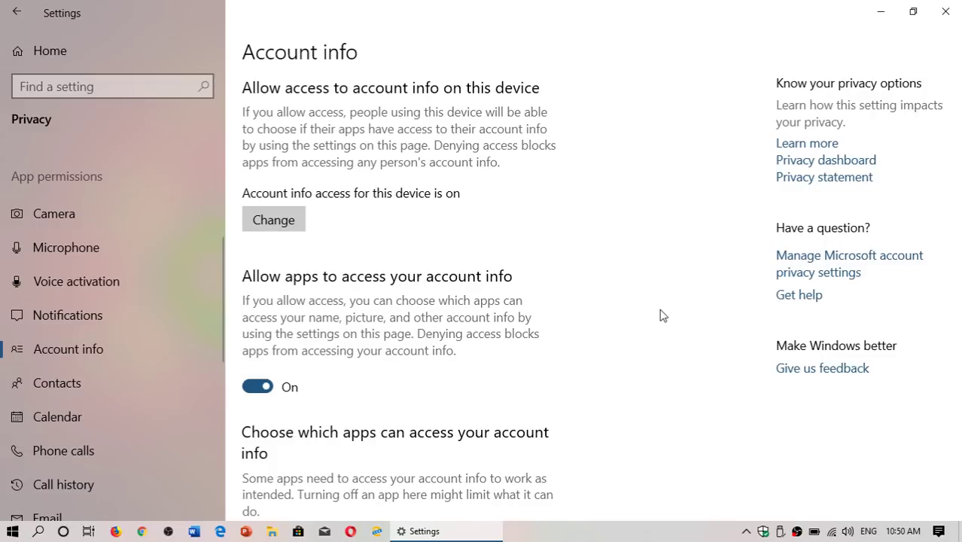
Step: Close Settings and reopen it from Action Center to Privacy > Account info
{"action": "left_click", "coordinate": [950, 15]}
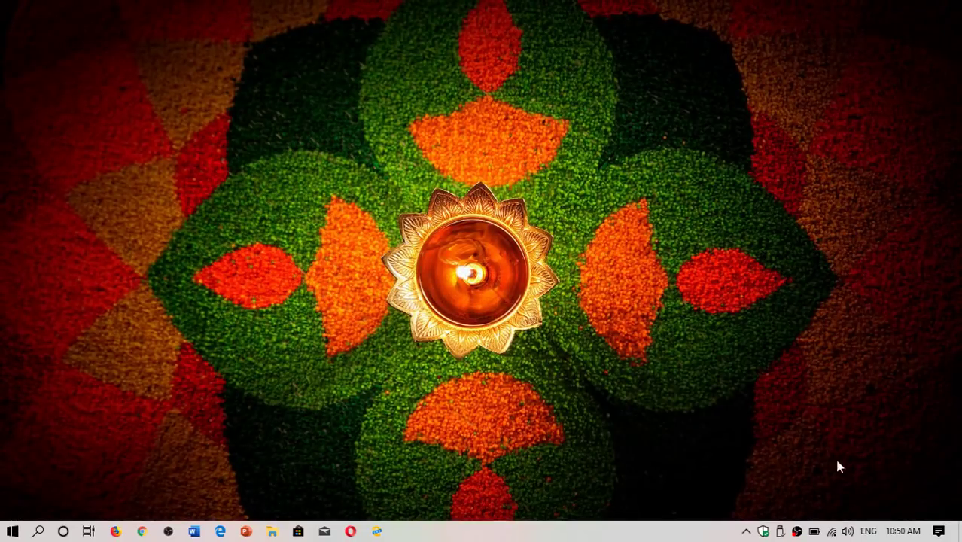
{"action": "left_click", "coordinate": [939, 531]}
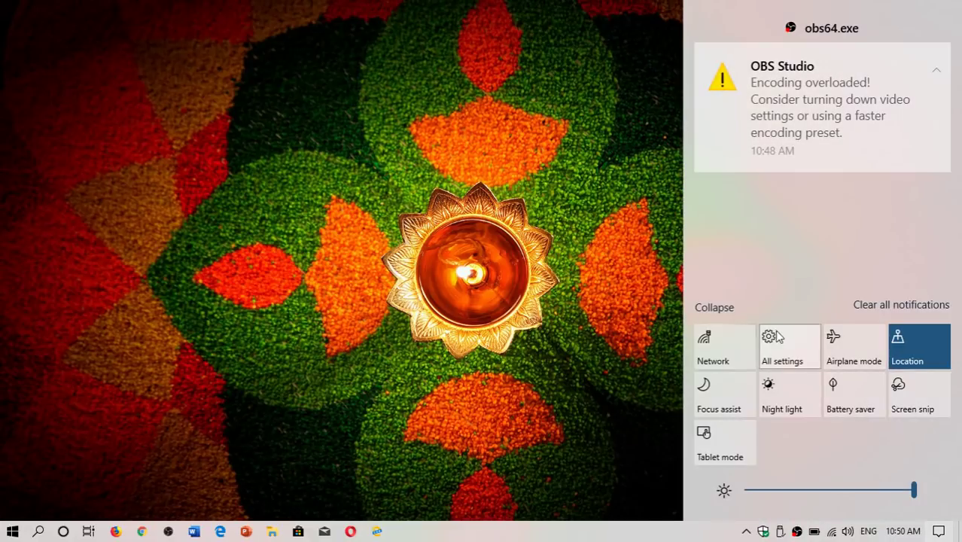
{"action": "left_click", "coordinate": [777, 336]}
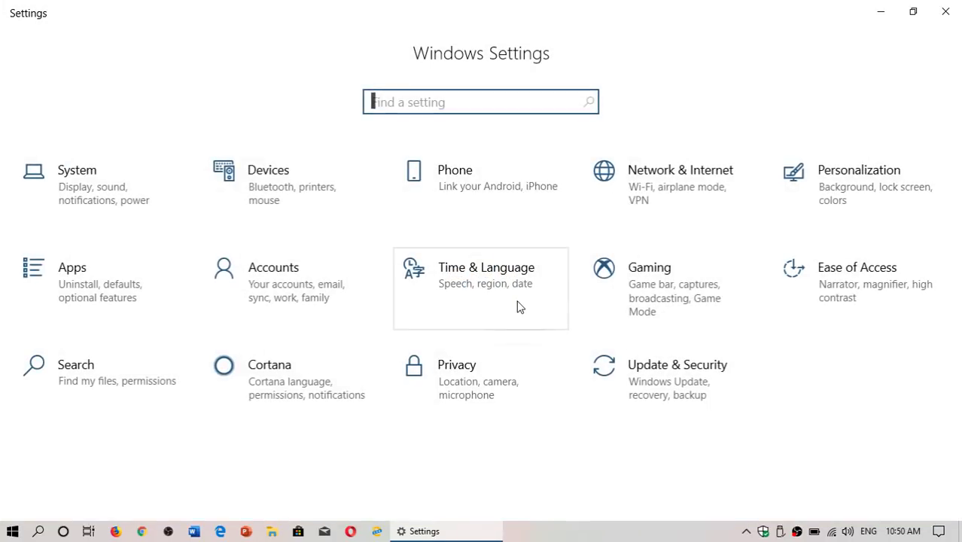
{"action": "left_click", "coordinate": [477, 375]}
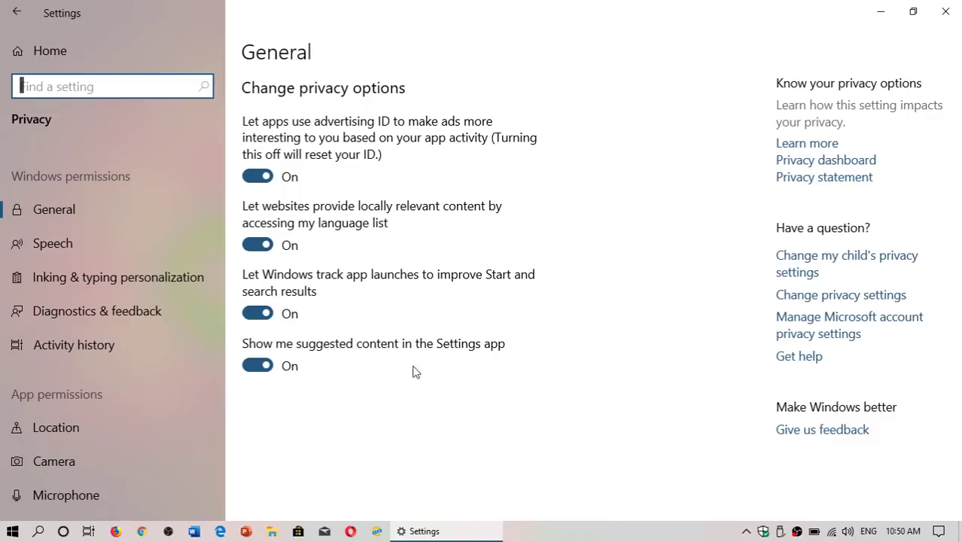
{"action": "scroll", "coordinate": [109, 445], "scroll_direction": "down", "scroll_amount": 4}
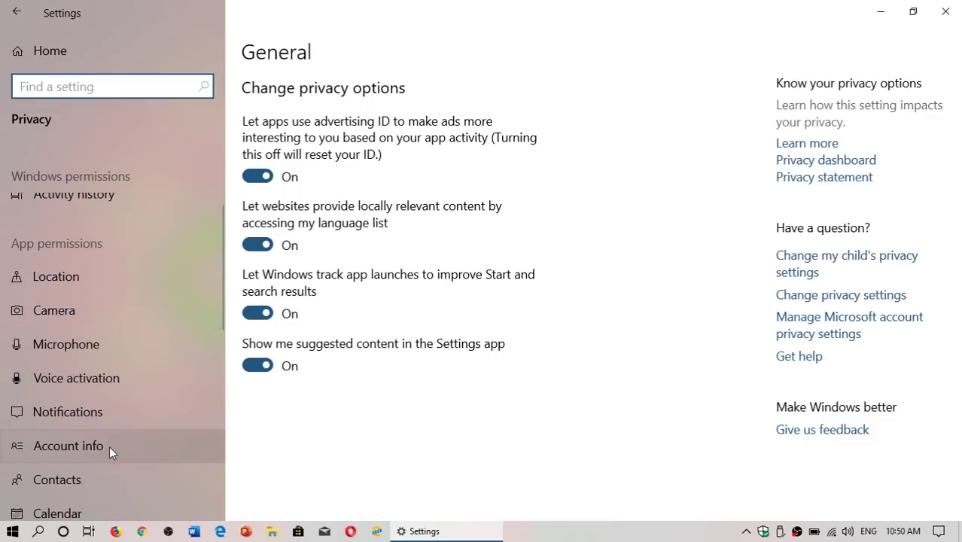
{"action": "left_click", "coordinate": [109, 445]}
Step: Confirm only Microsoft Edge has account info access, then close Settings
{"action": "scroll", "coordinate": [542, 348], "scroll_direction": "down", "scroll_amount": 3}
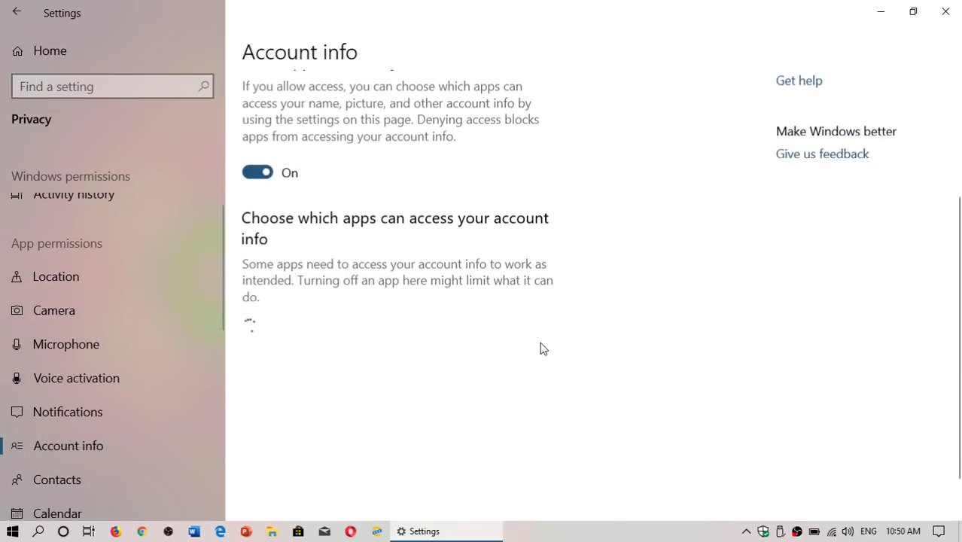
{"action": "scroll", "coordinate": [535, 436], "scroll_direction": "down", "scroll_amount": 1}
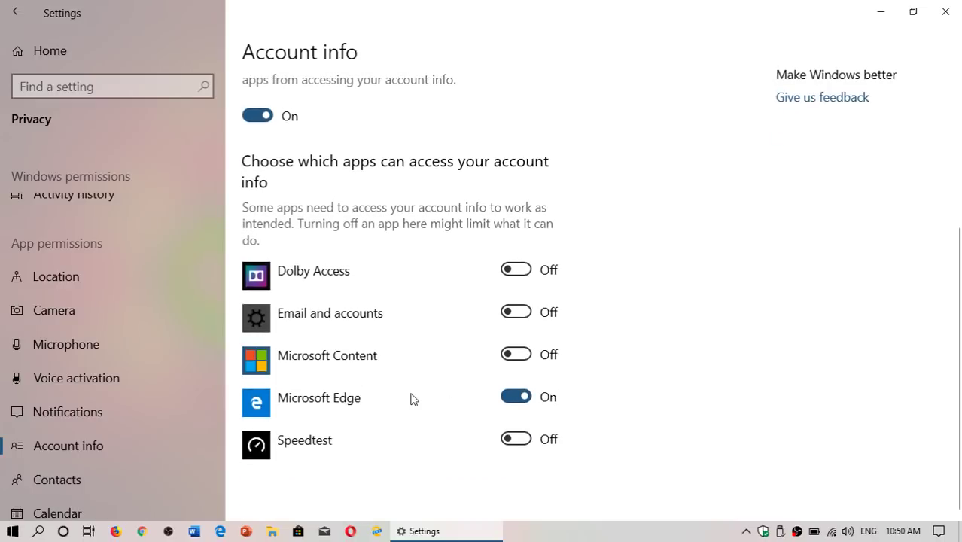
{"action": "left_click", "coordinate": [941, 13]}
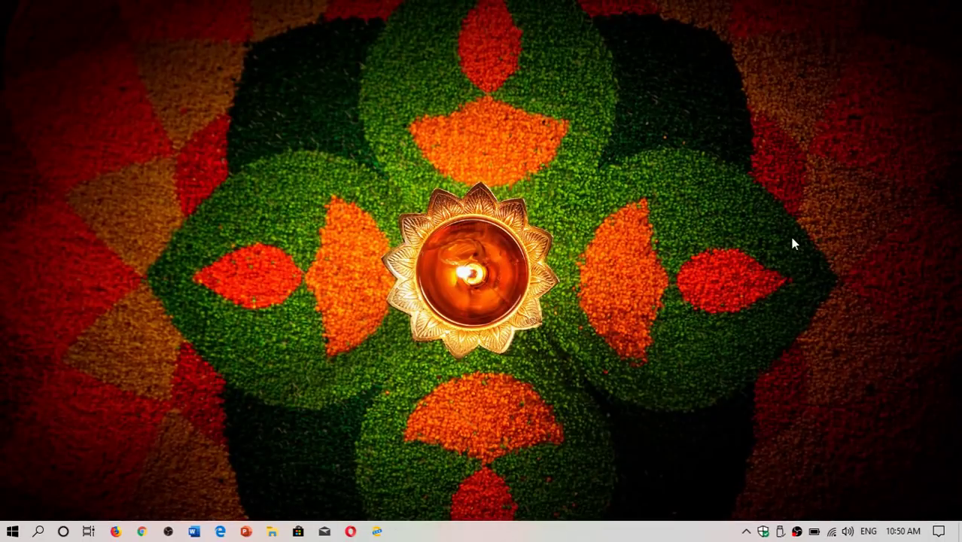